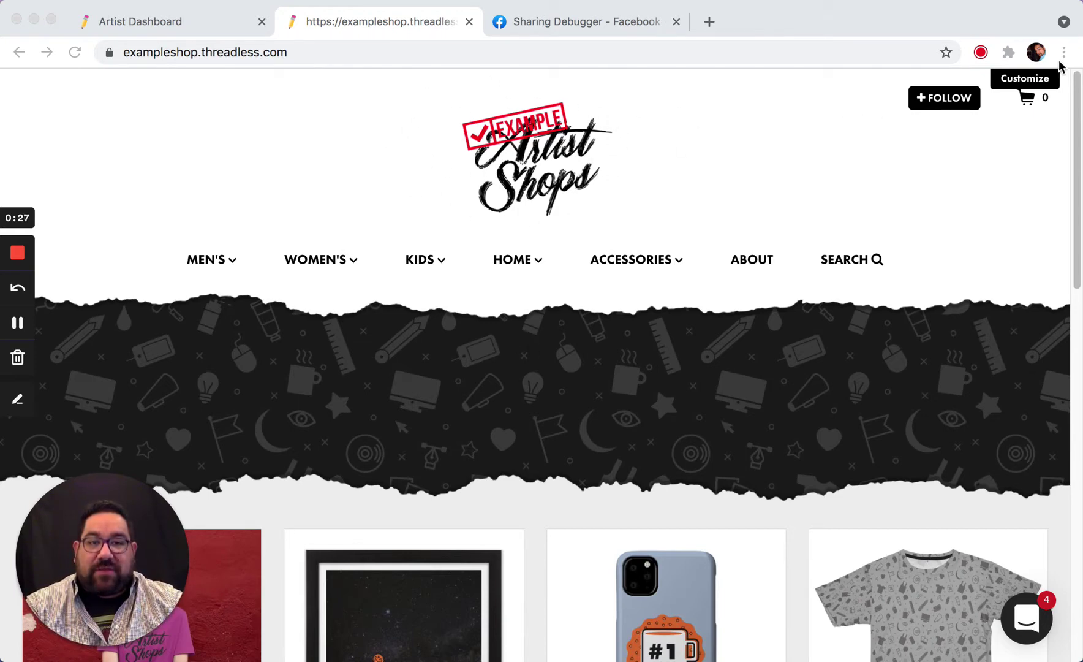
# - Open the storefront's customization options and display its layout settings, including the logo, cover photo and social image
pyautogui.click(1046, 83)
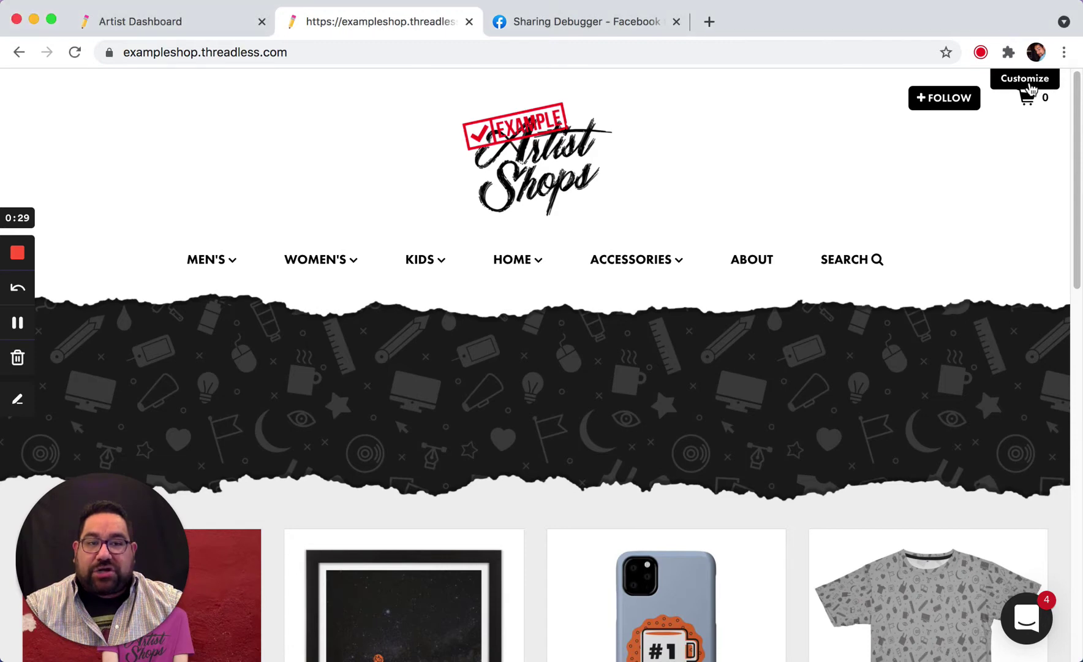
pyautogui.click(1030, 89)
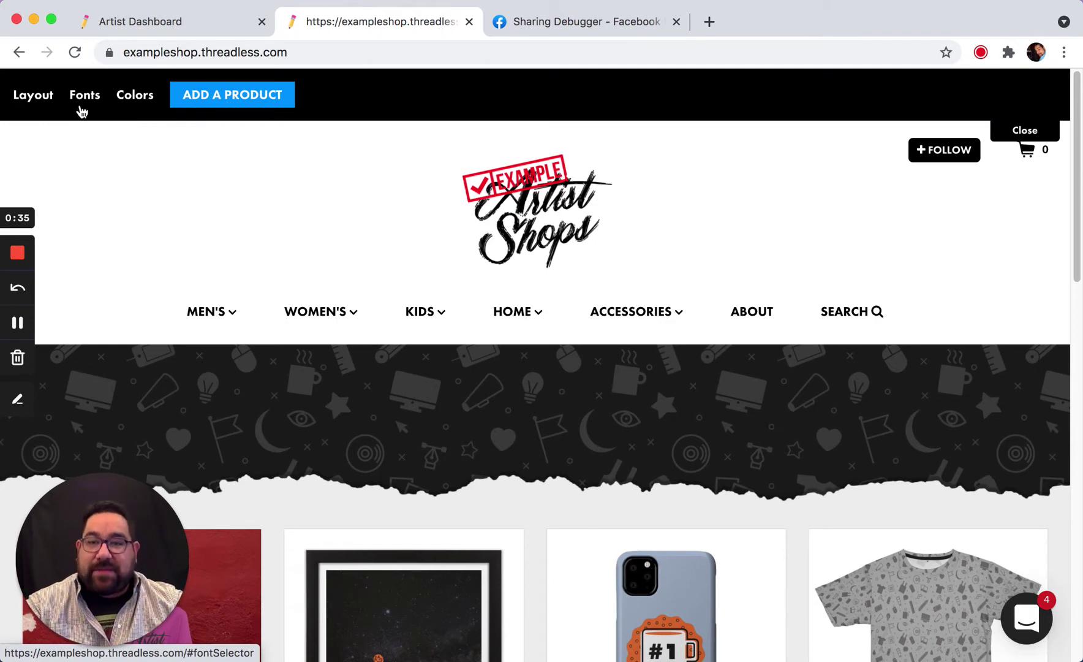
pyautogui.click(35, 103)
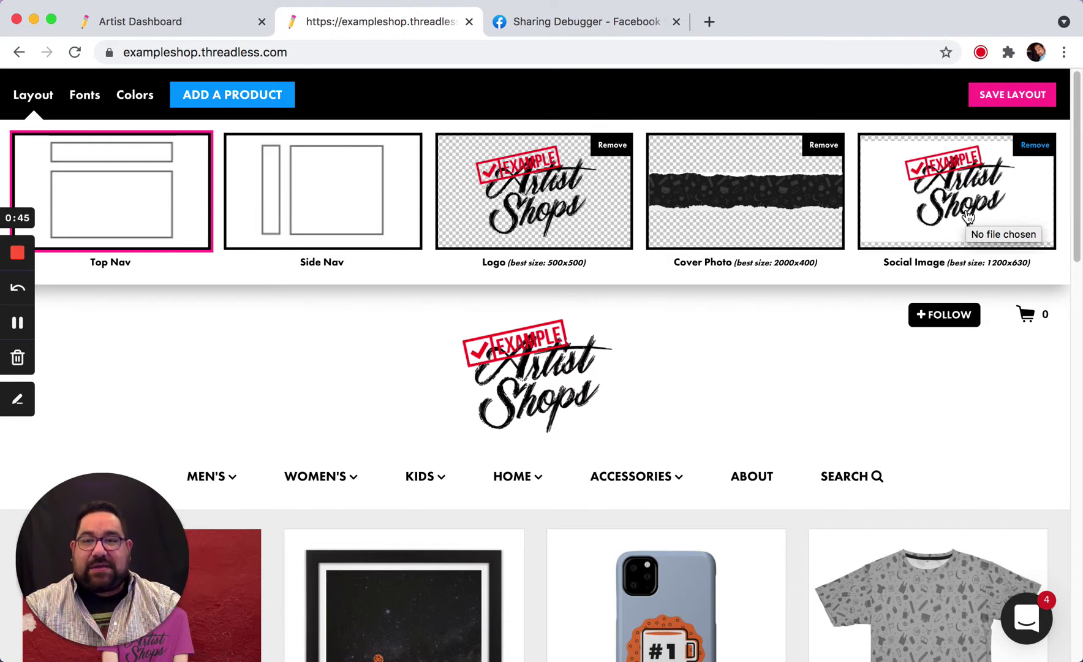
# - Open the Artist Shop Settings from the artist dashboard and review the shop title, URL and metadata fields
pyautogui.click(161, 26)
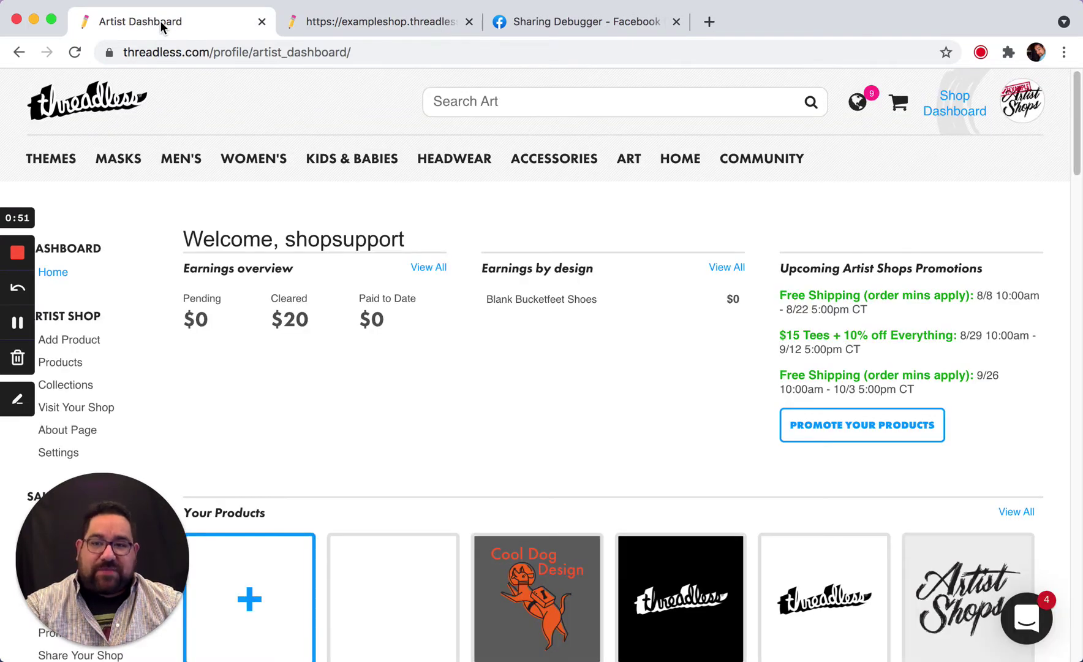
pyautogui.scroll(-2, 77, 386)
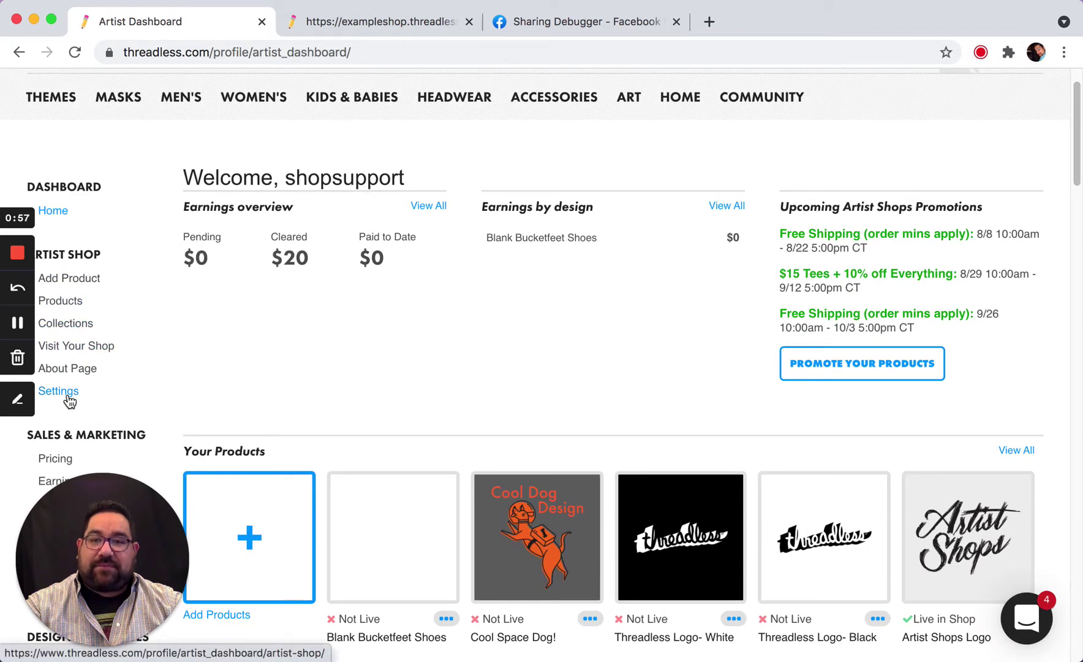
pyautogui.click(70, 400)
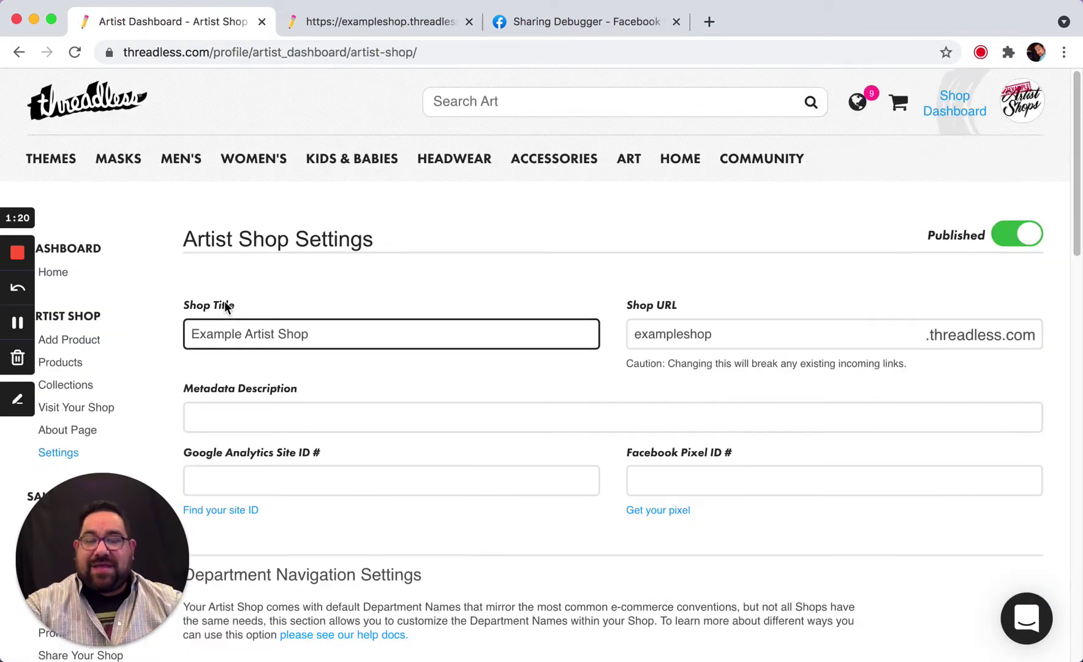
pyautogui.click(377, 289)
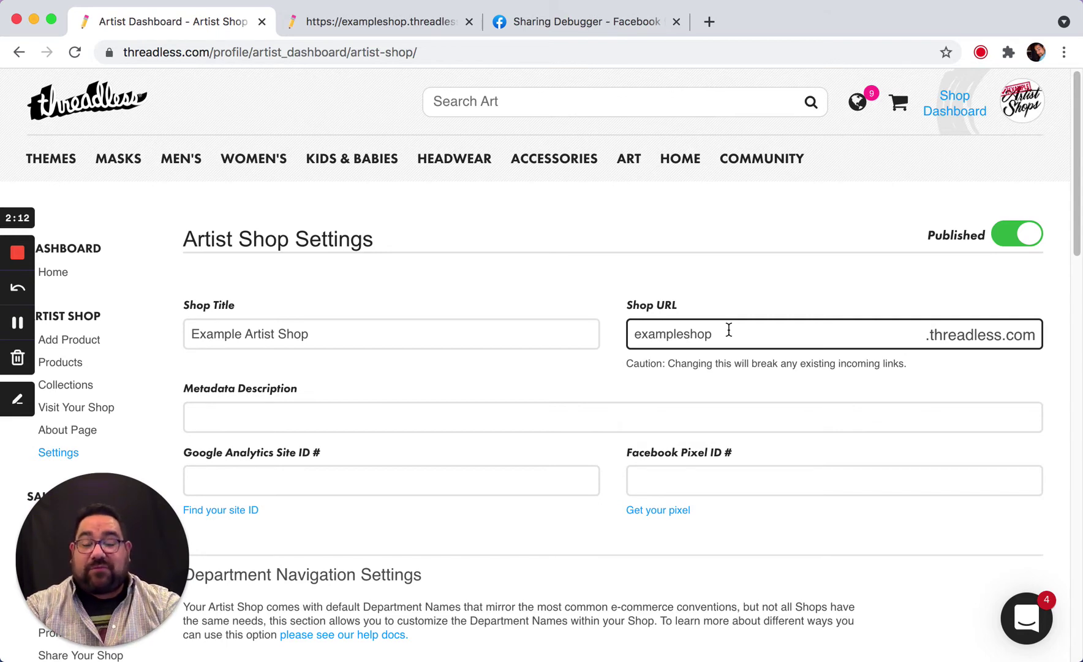
pyautogui.scroll(-1, 444, 253)
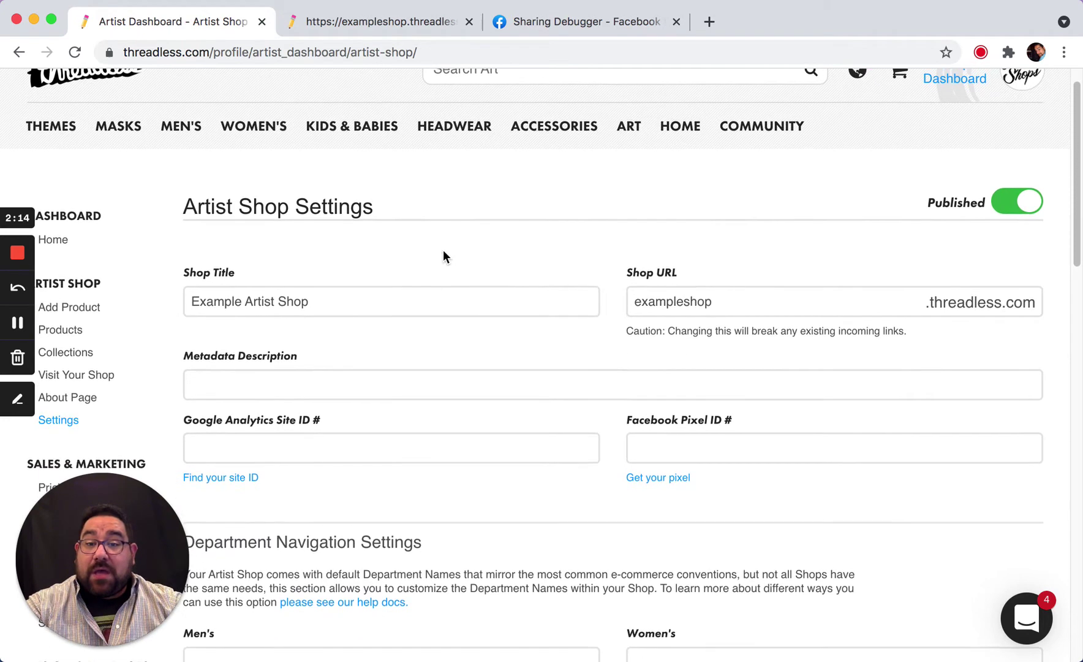
pyautogui.scroll(-3, 444, 250)
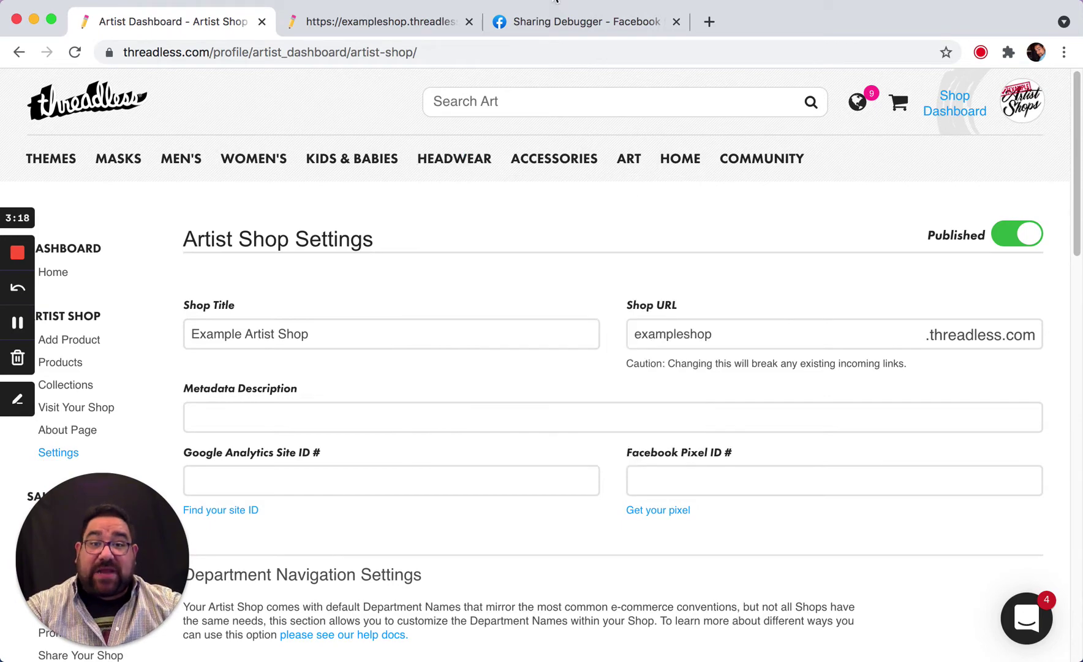
# - Check the shop's link preview in the Facebook Sharing Debugger and compare it with the storefront's social image
pyautogui.click(547, 20)
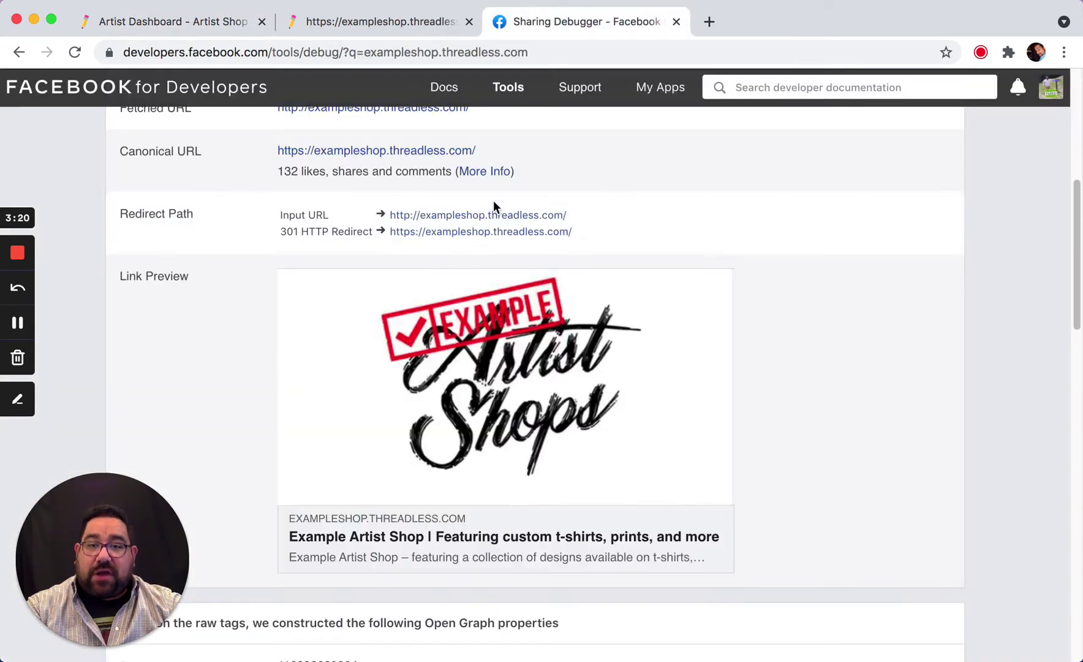
pyautogui.scroll(-2, 570, 239)
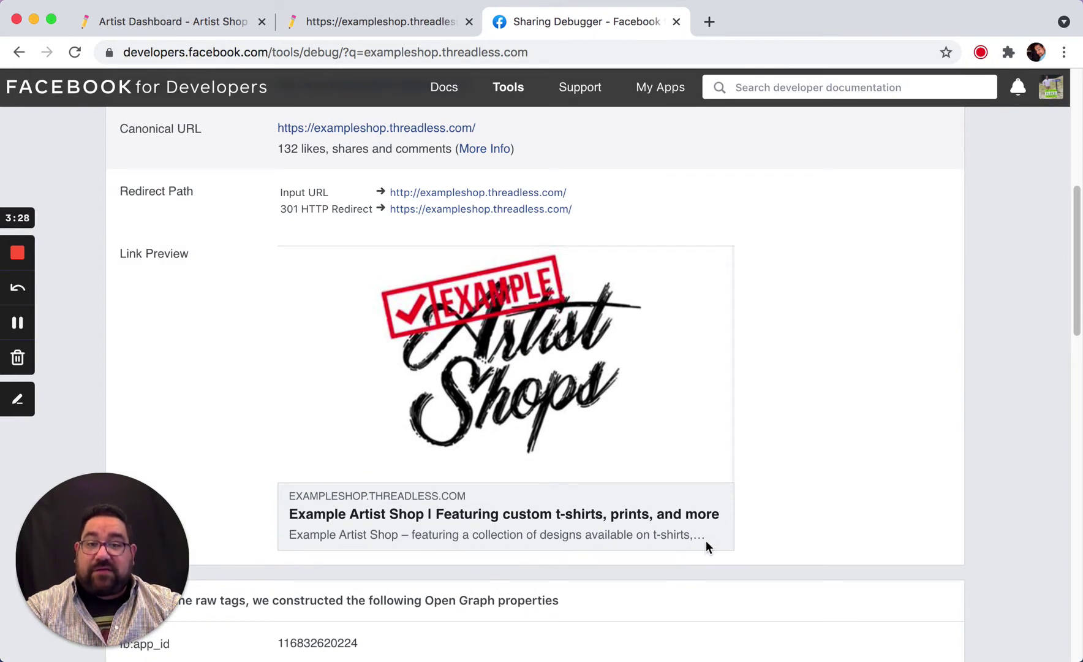
pyautogui.click(368, 29)
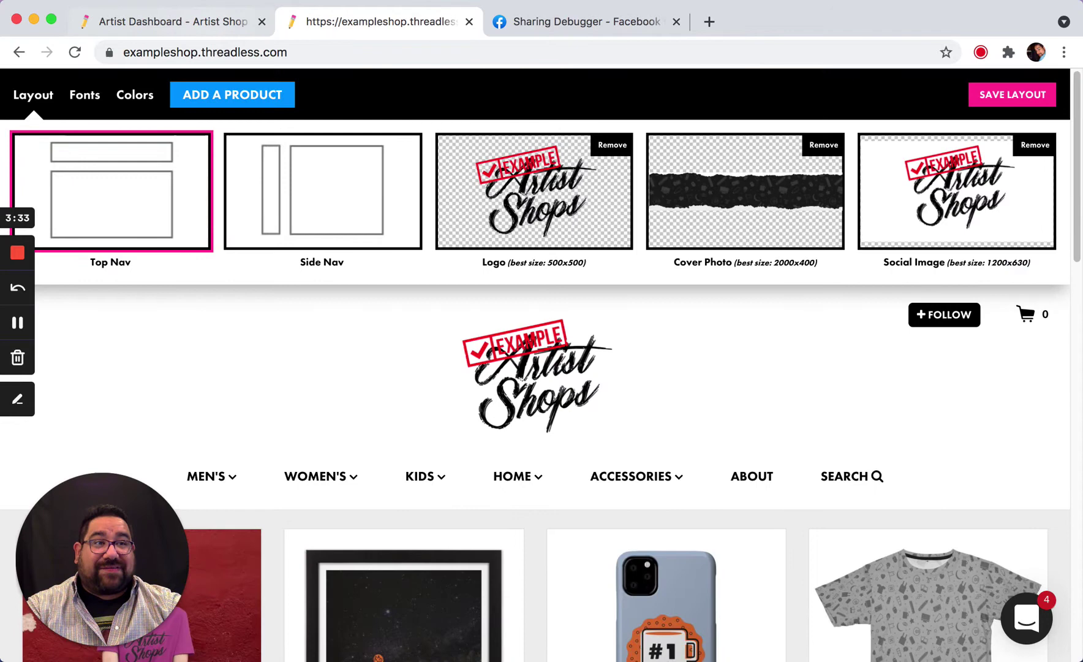
# - Set the shop's metadata description to "A Great Example Artist Shop Shop for Artists" and save the settings
pyautogui.click(185, 26)
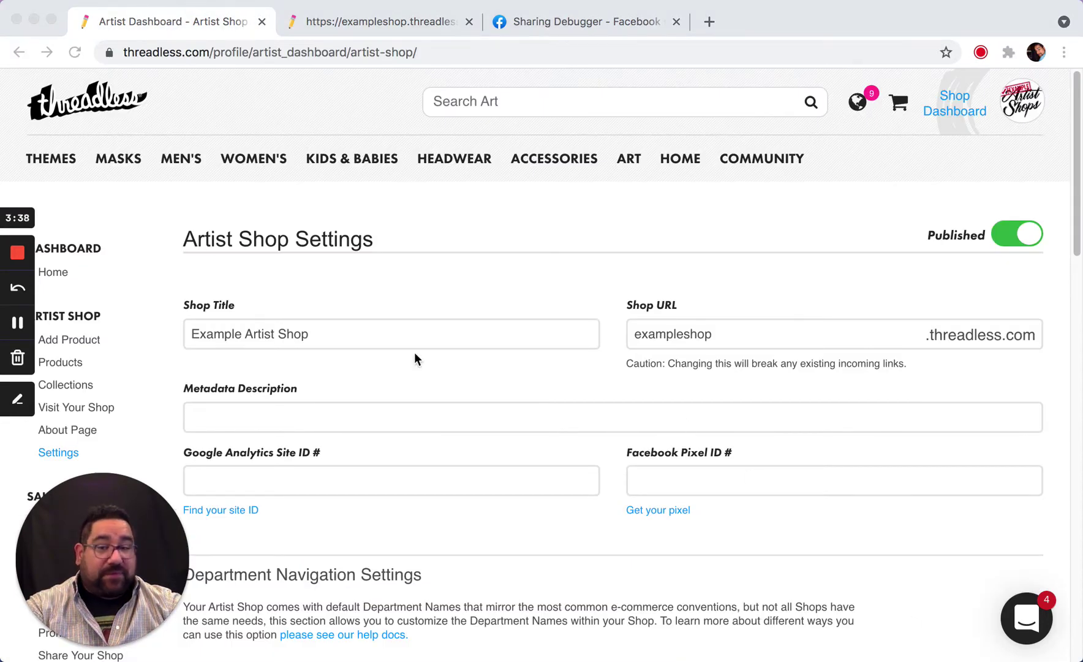
pyautogui.click(293, 412)
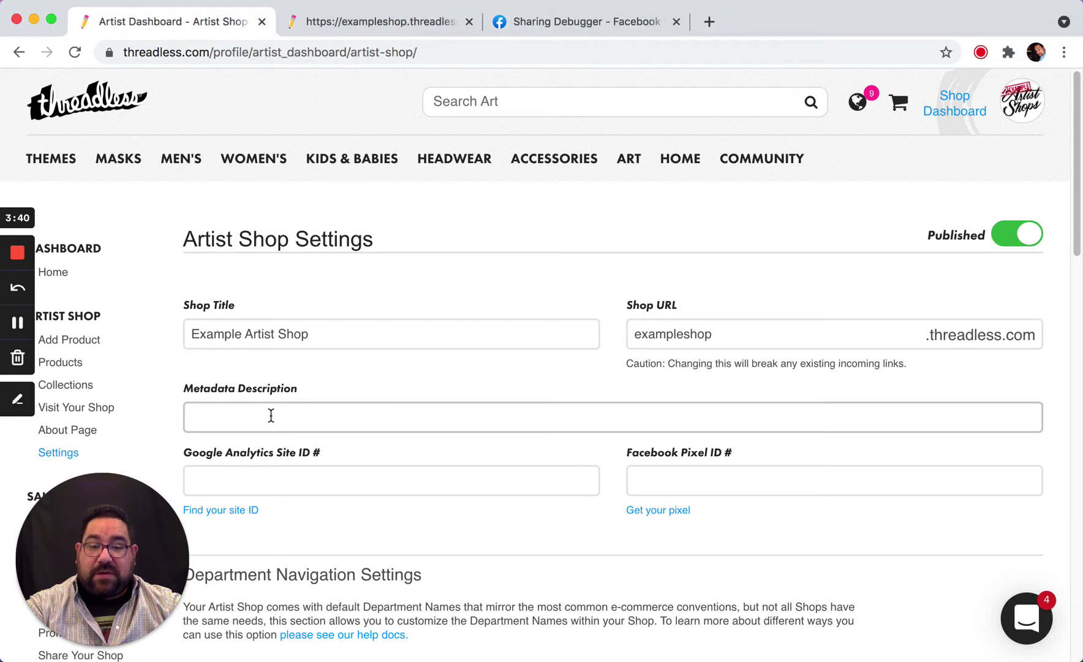
pyautogui.click(271, 416)
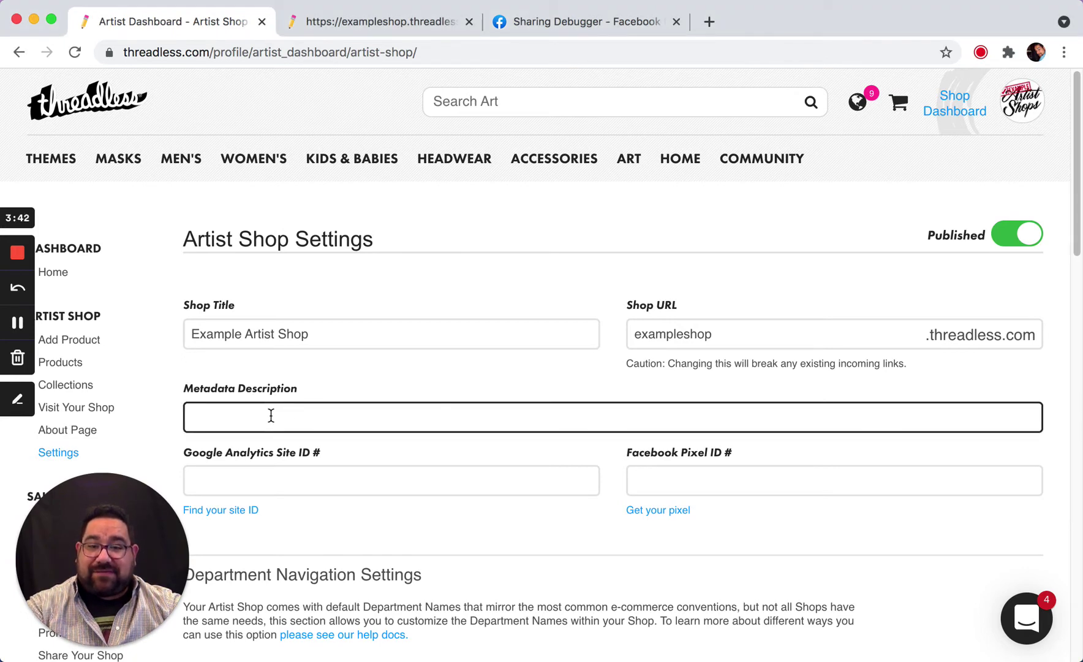
pyautogui.write('A Great Example Artist Shop Shop for Artists')
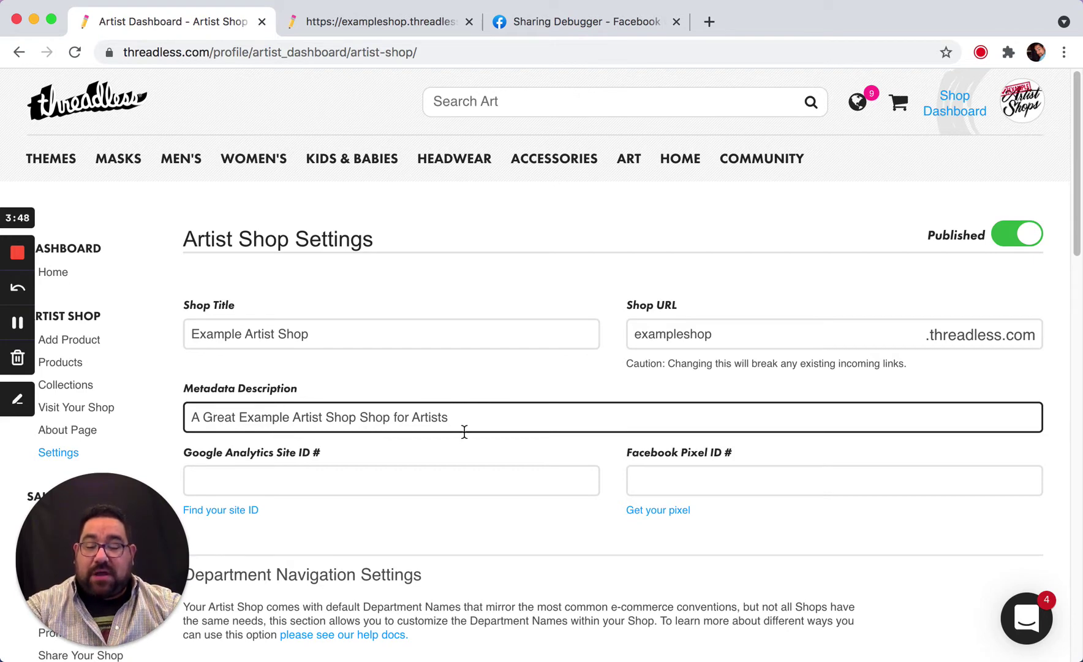
pyautogui.scroll(-15, 710, 439)
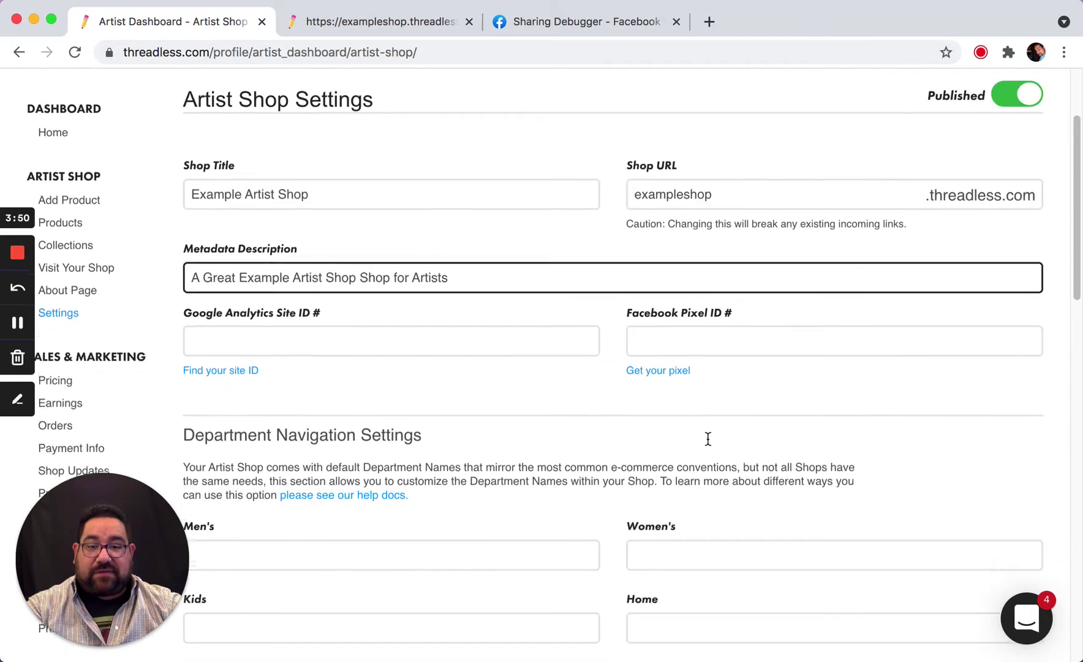
pyautogui.scroll(-2, 312, 494)
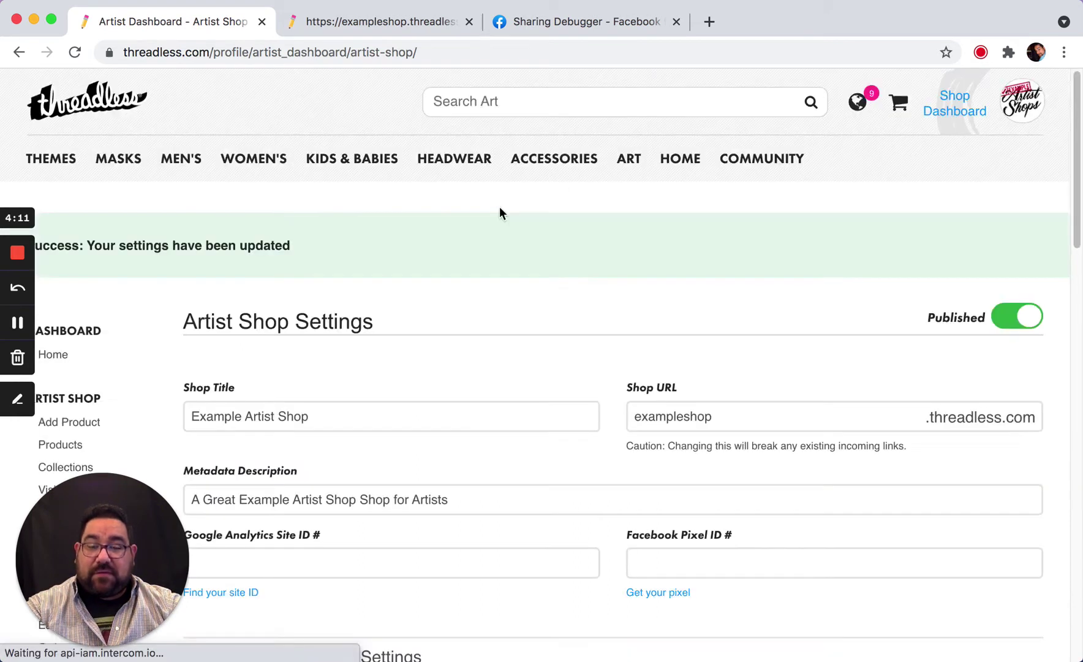
# - Scrape the shop URL again in the Facebook Sharing Debugger and check the description in the link preview
pyautogui.click(587, 25)
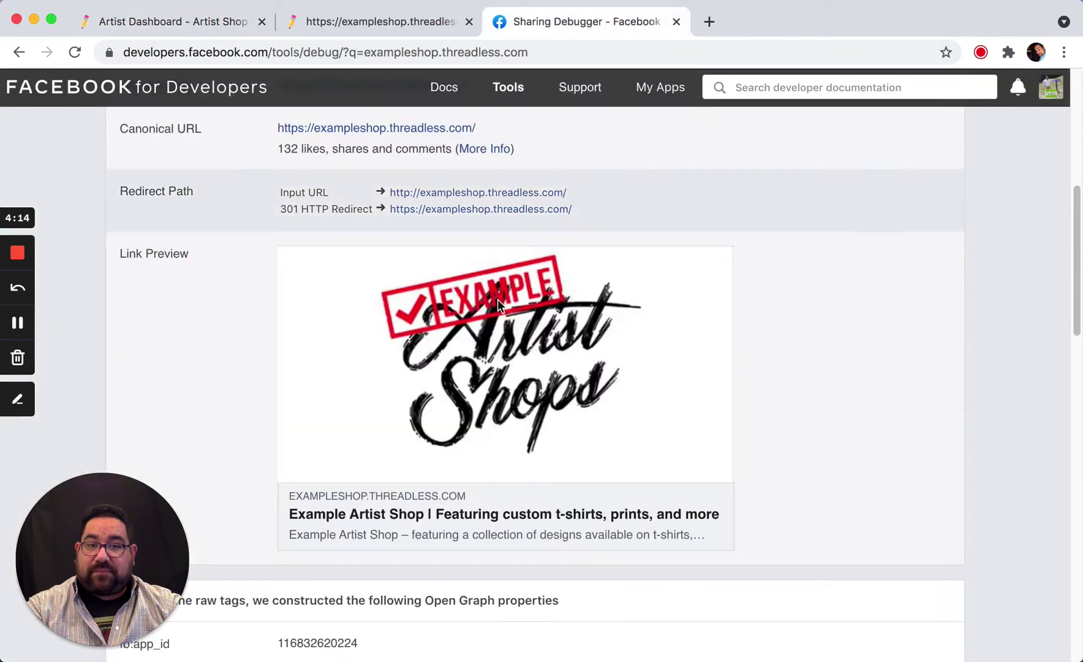
pyautogui.scroll(4, 501, 292)
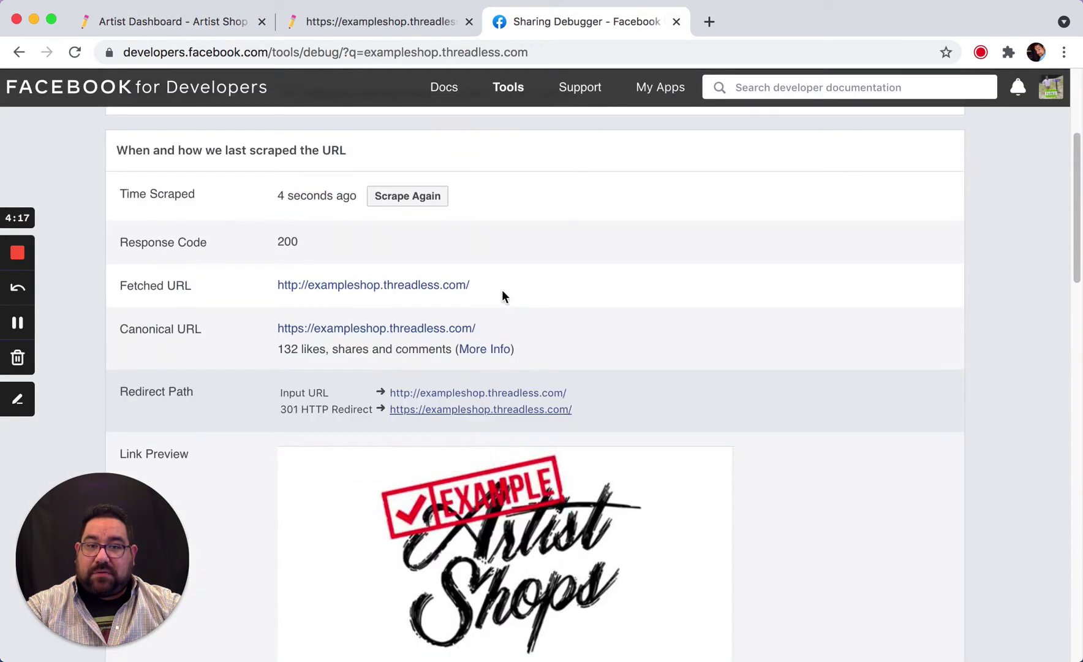
pyautogui.click(422, 202)
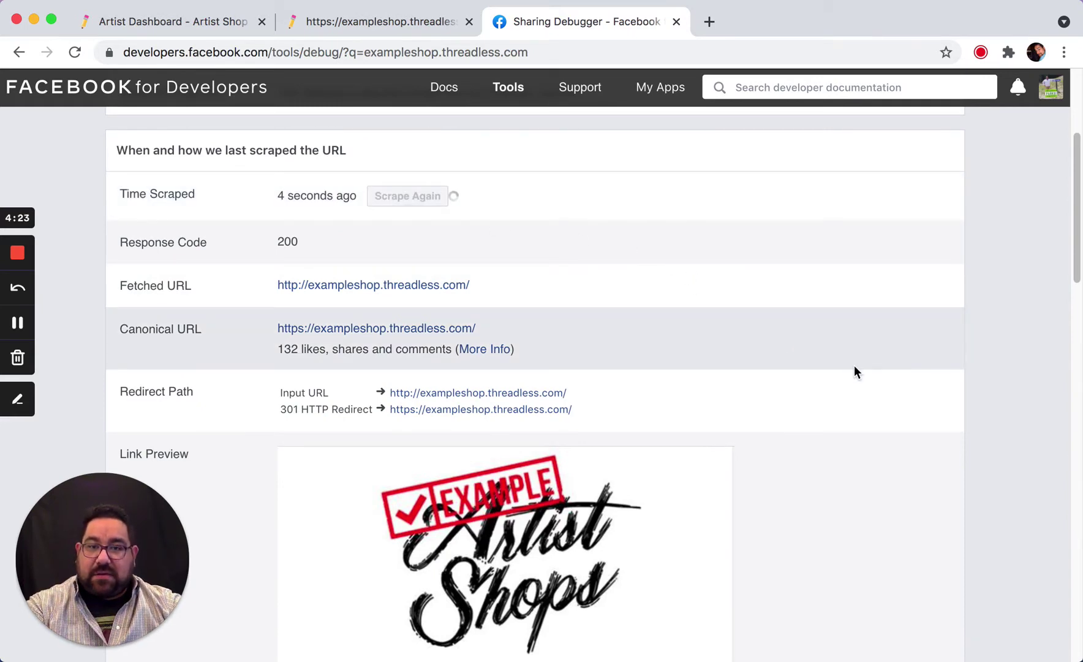
pyautogui.scroll(-1, 854, 366)
pyautogui.scroll(-5, 856, 364)
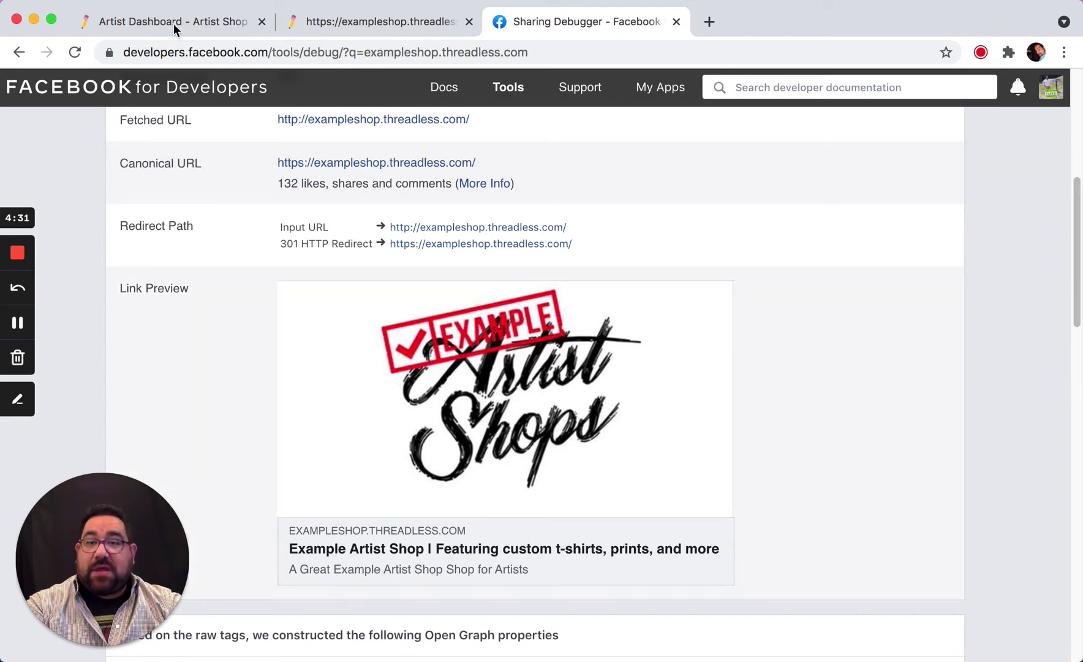
# - Return to the Artist Shop Settings and paste the Google Analytics site ID into its field
pyautogui.click(176, 27)
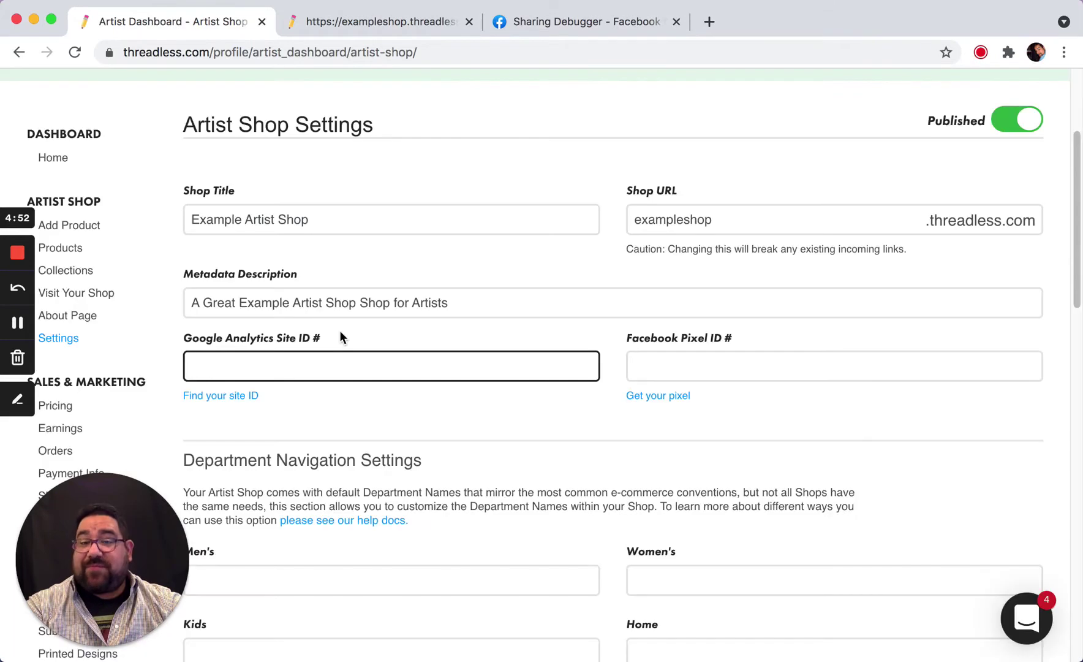
pyautogui.click(327, 342)
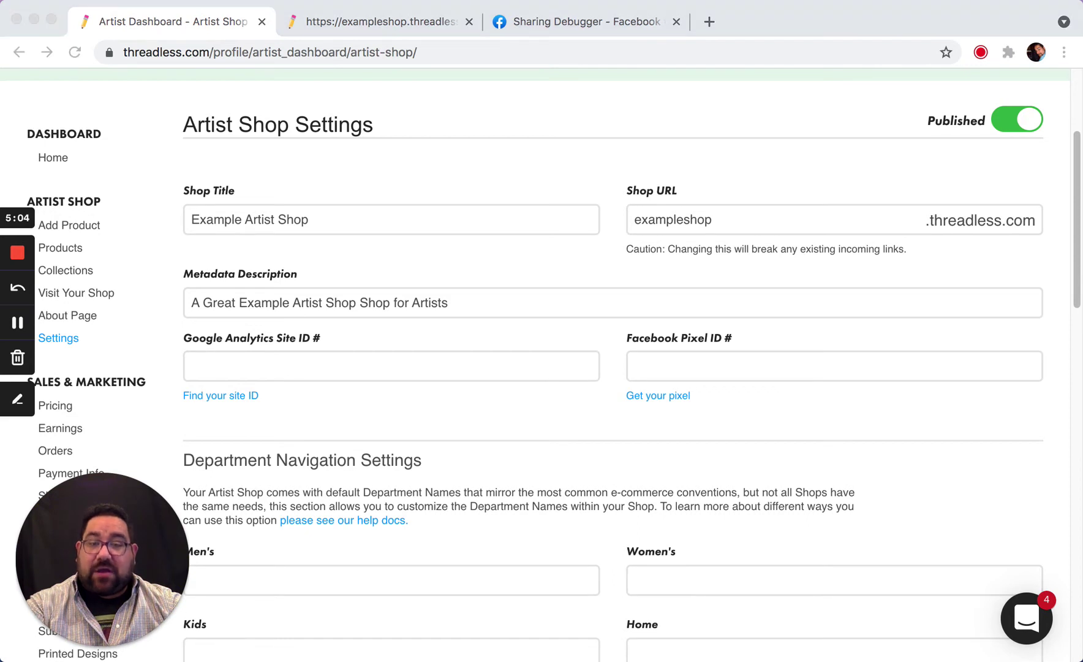
pyautogui.click(342, 362)
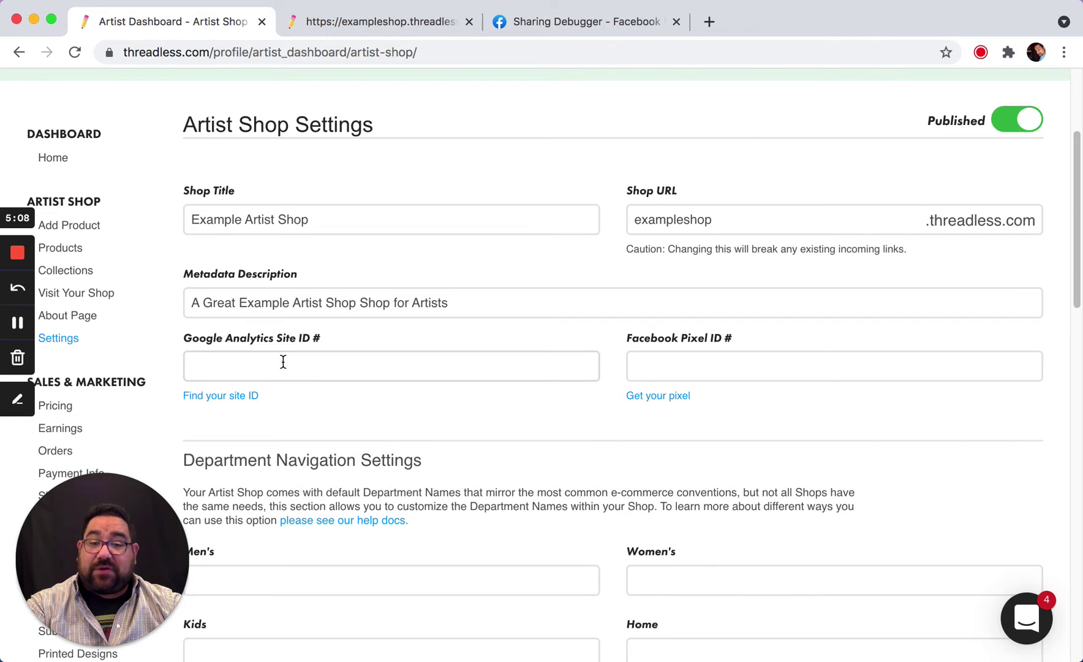
pyautogui.click(246, 367)
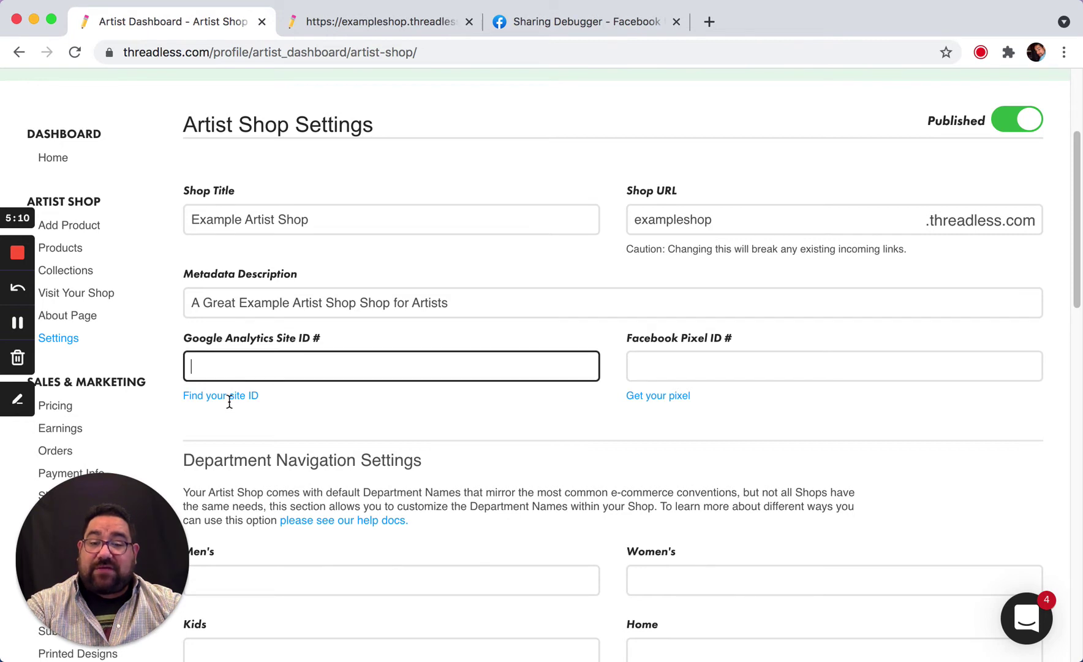
pyautogui.press('cmd+v')
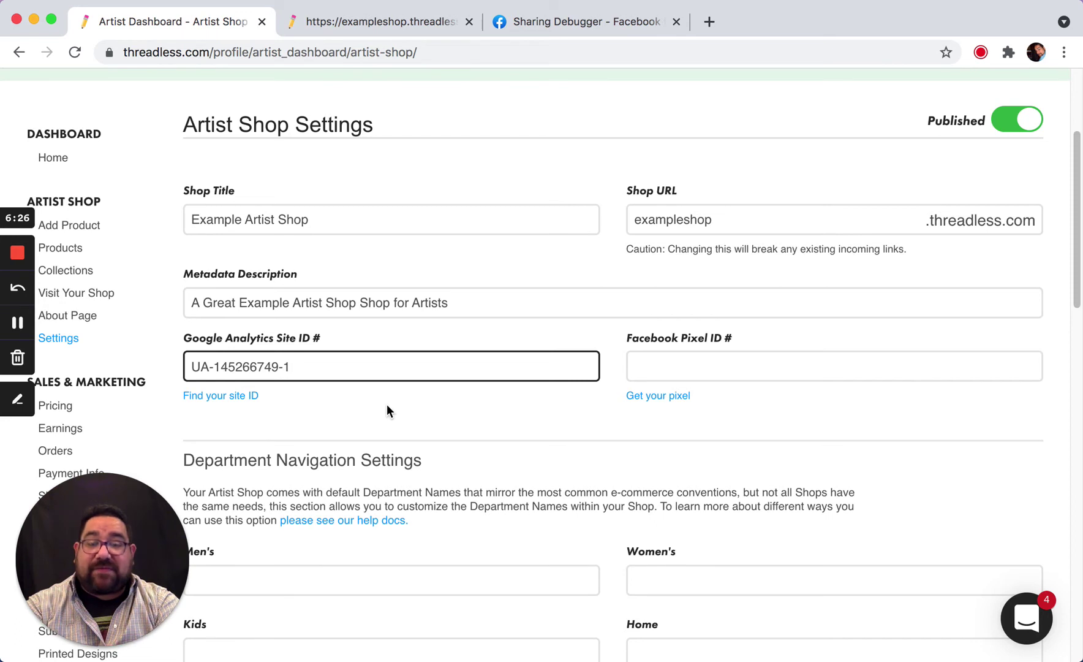
# - Copy the Facebook Pixel ID from the other application and paste it into the shop's pixel ID field
pyautogui.click(668, 368)
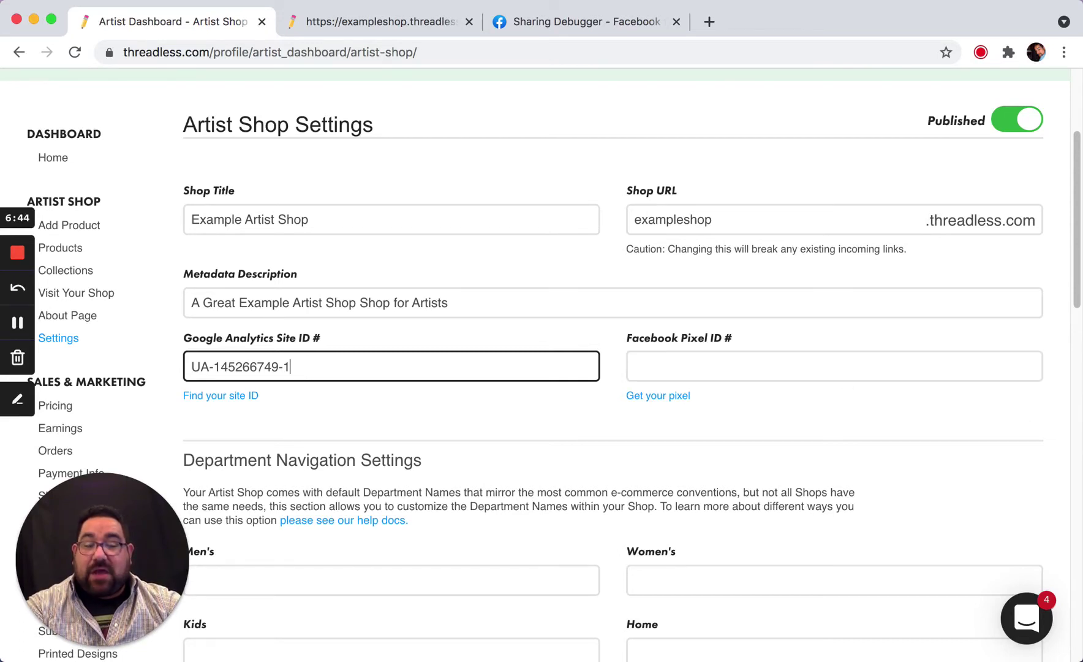
pyautogui.press('super+Tab')
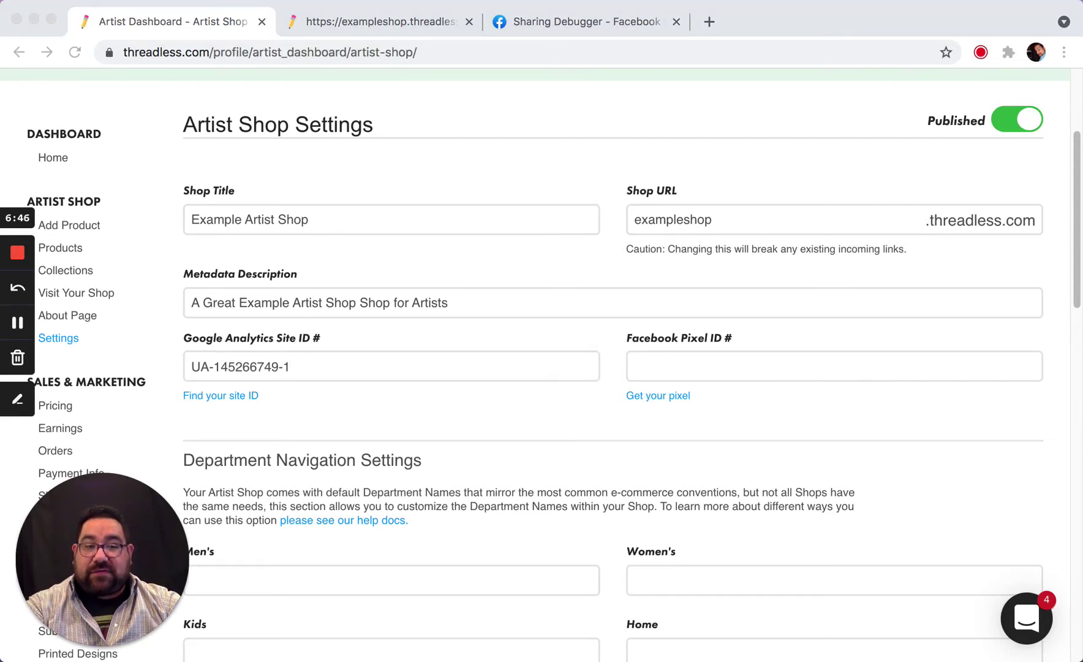
pyautogui.press('super+Tab')
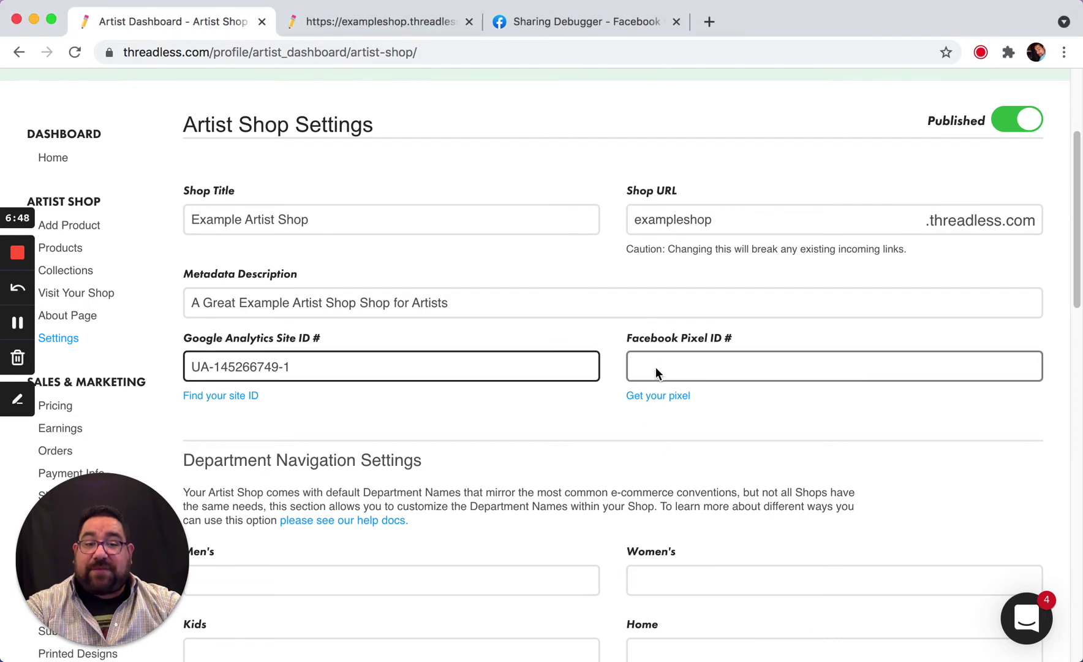
pyautogui.click(655, 366)
pyautogui.press('super+v')
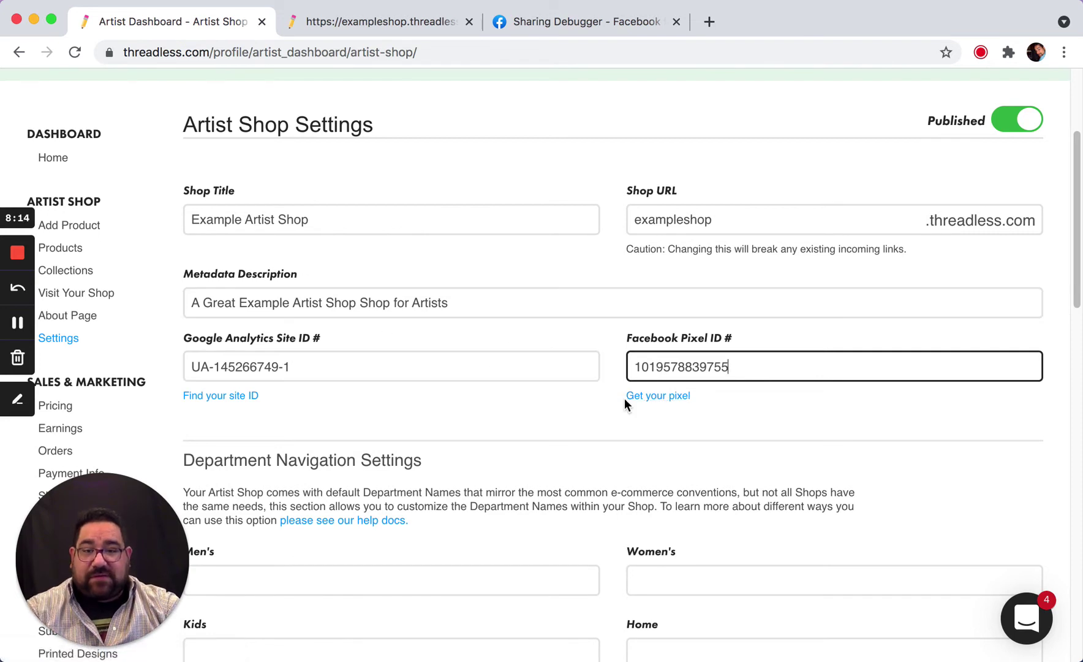
# - Review the department name fields and the marketplace, pricing and search options in the Management Settings
pyautogui.scroll(-2, 624, 399)
pyautogui.scroll(-5, 624, 400)
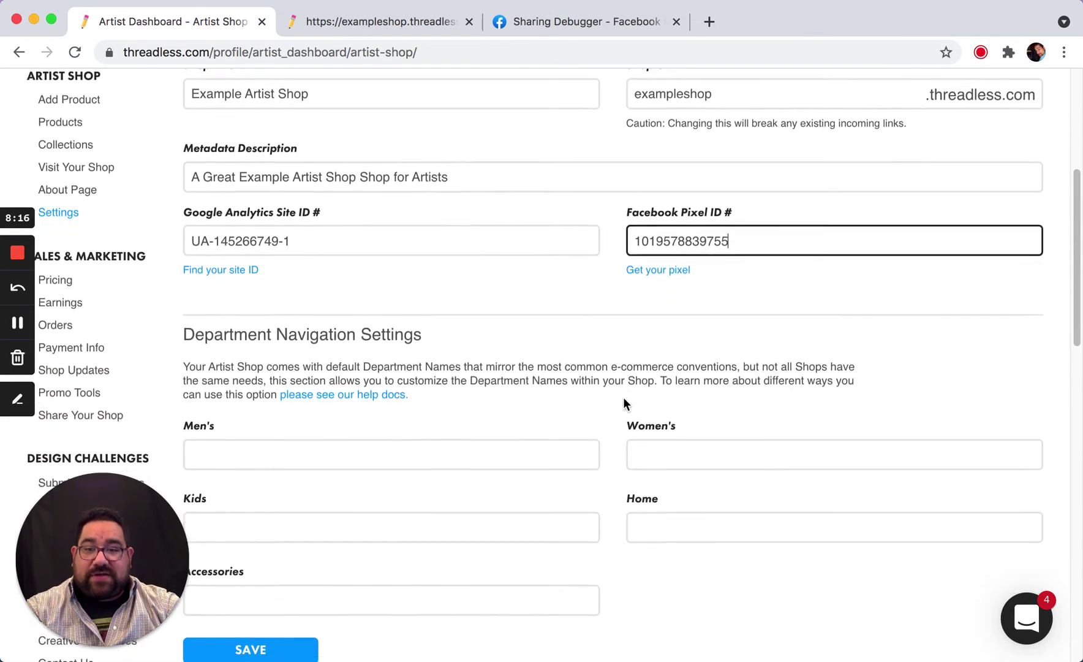
pyautogui.scroll(-2, 625, 399)
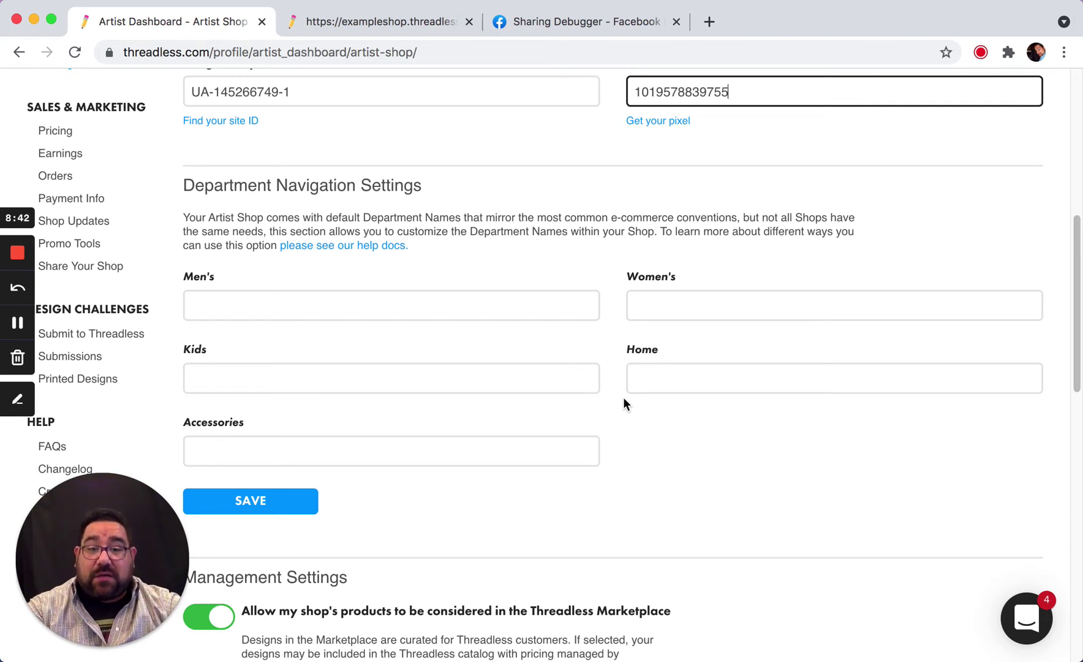
pyautogui.click(434, 385)
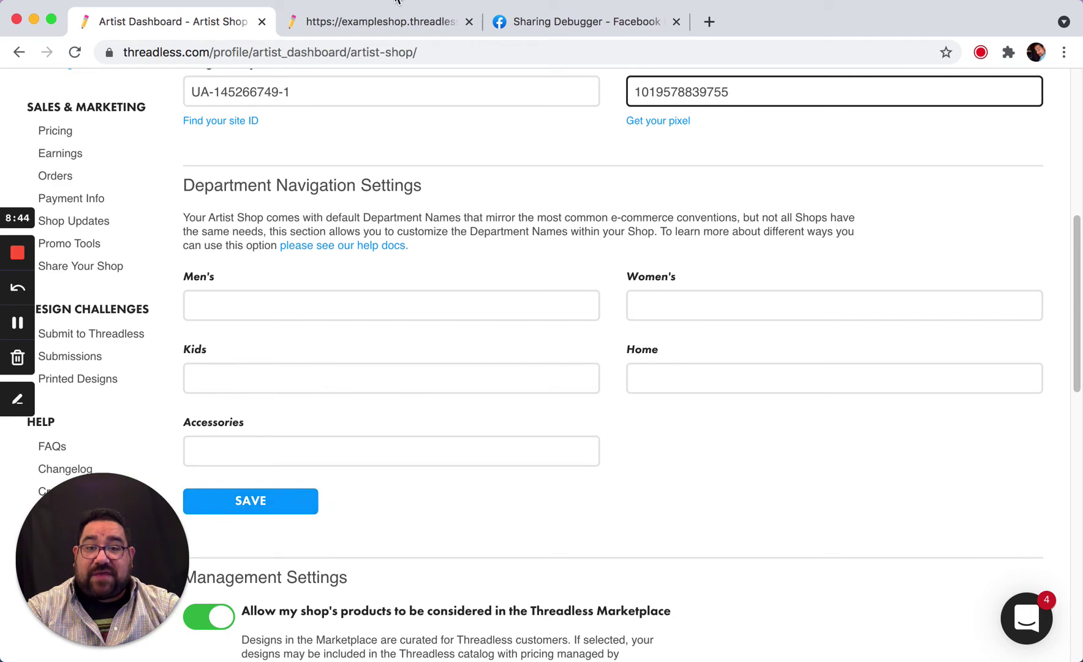
pyautogui.click(465, 367)
pyautogui.scroll(-8, 465, 368)
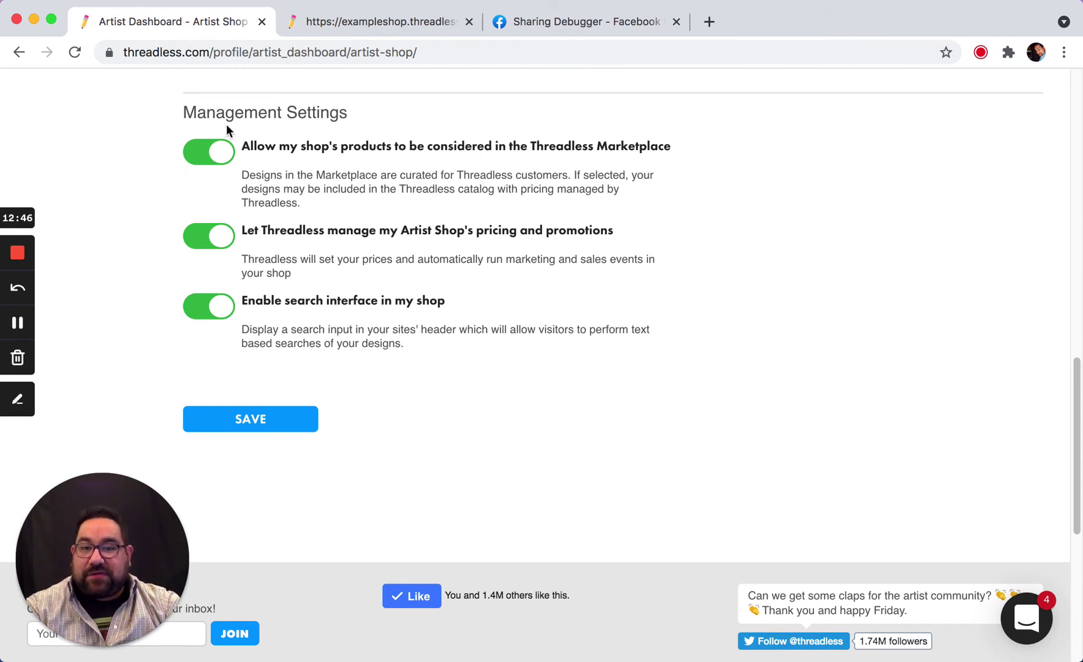
# - Switch to the example shop's storefront, close its customization options and open the shop's search page
pyautogui.click(367, 22)
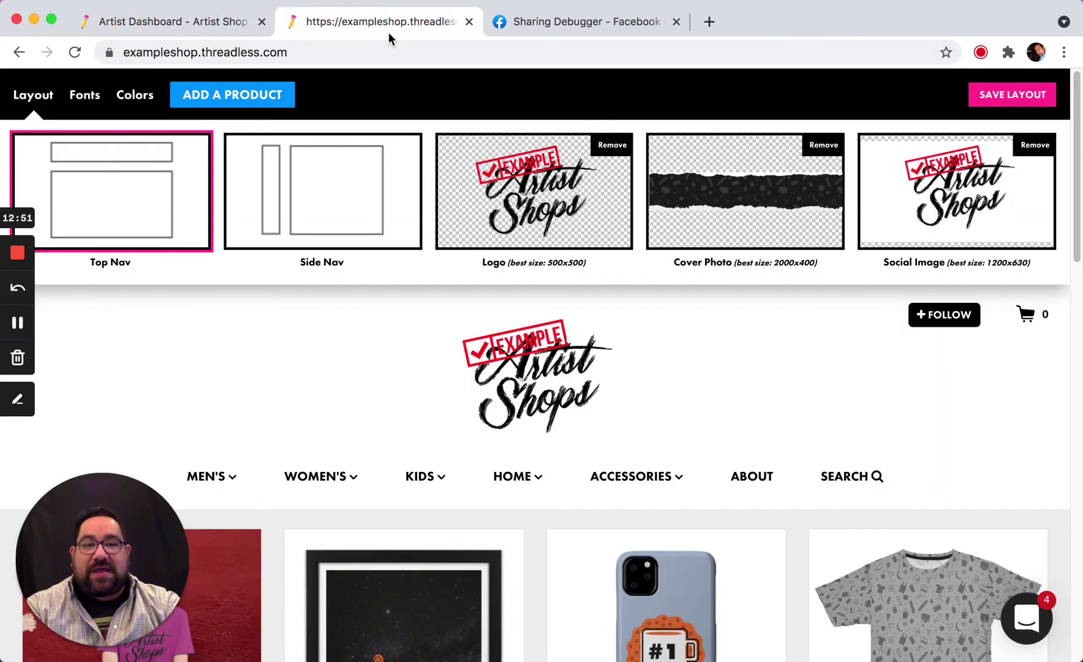
pyautogui.click(36, 96)
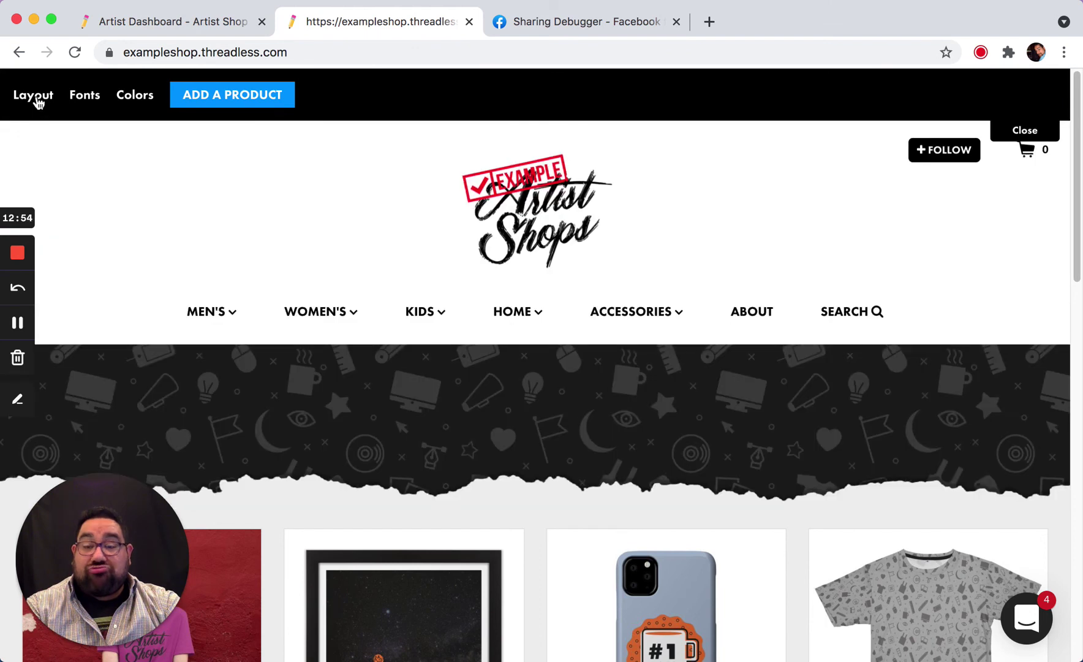
pyautogui.click(1022, 136)
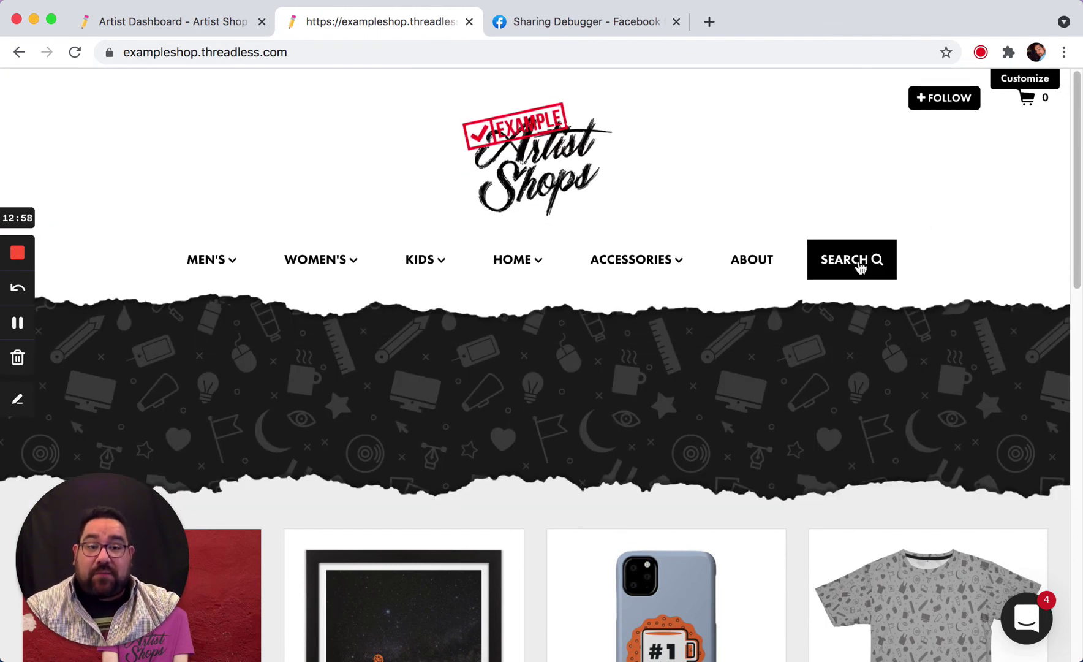
pyautogui.click(860, 265)
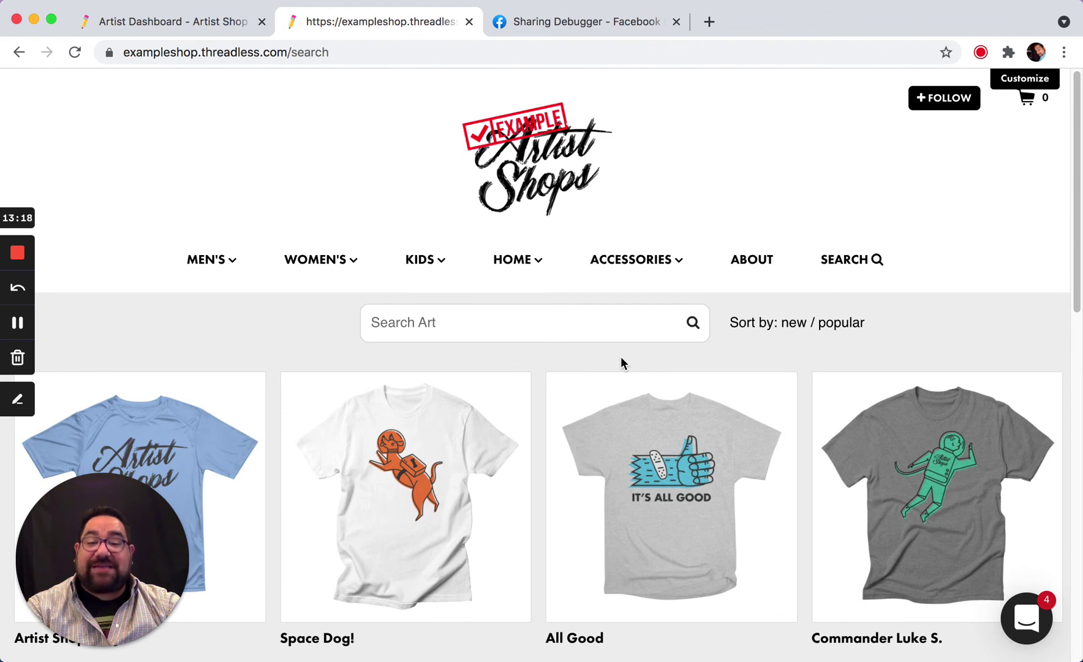
# - Search the shop's art for "dog" and open the Space Dog! T-shirt's product page
pyautogui.scroll(-5, 625, 364)
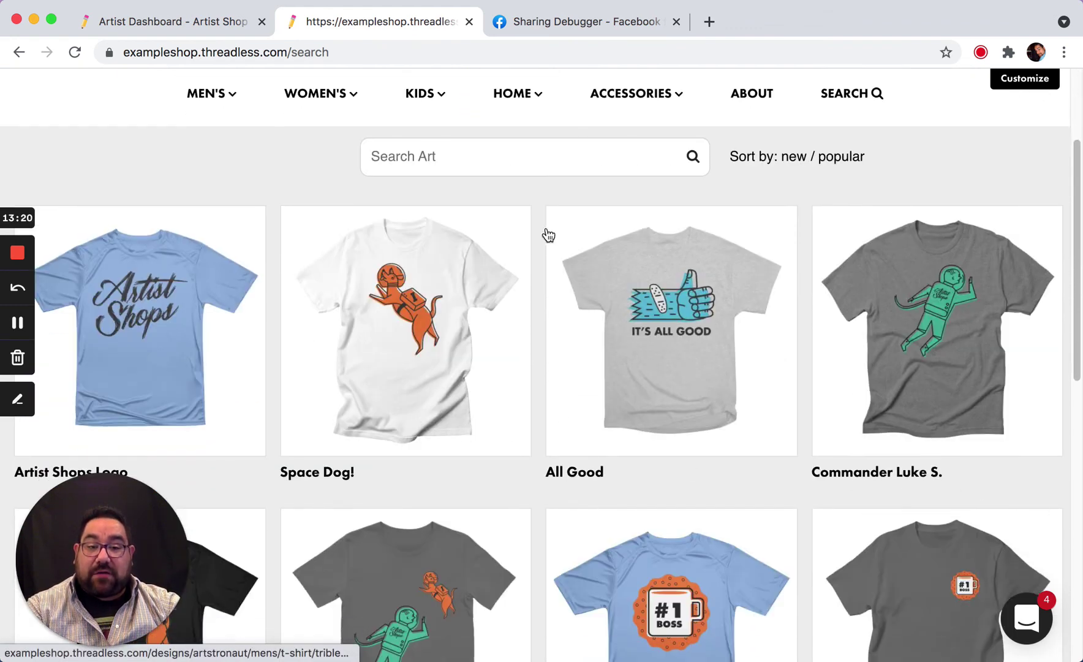
pyautogui.click(537, 166)
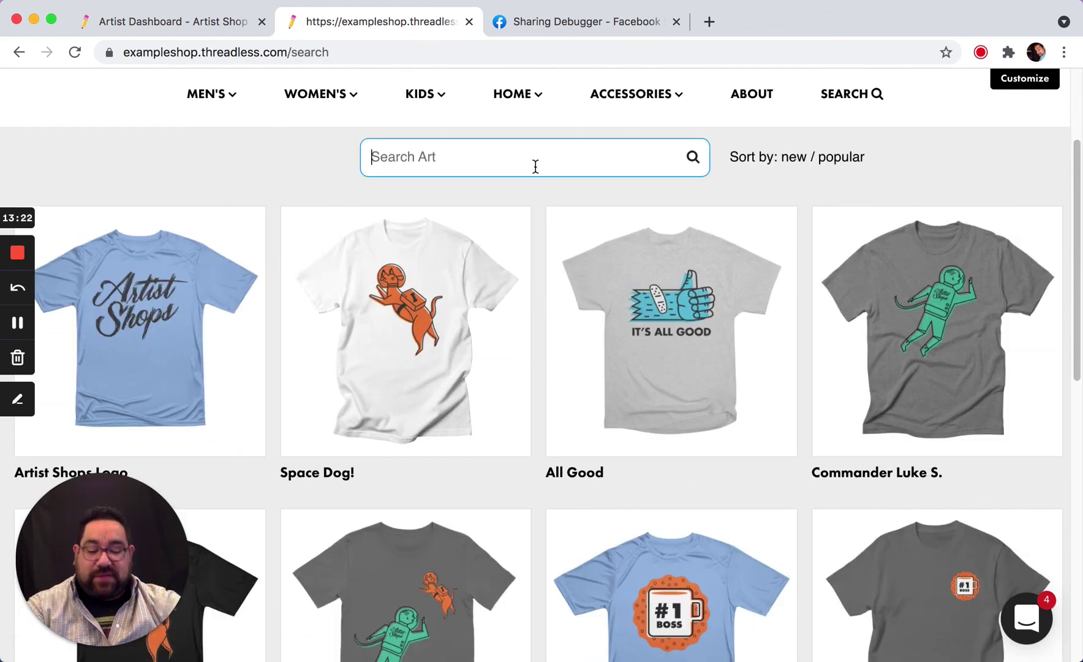
pyautogui.write('dog')
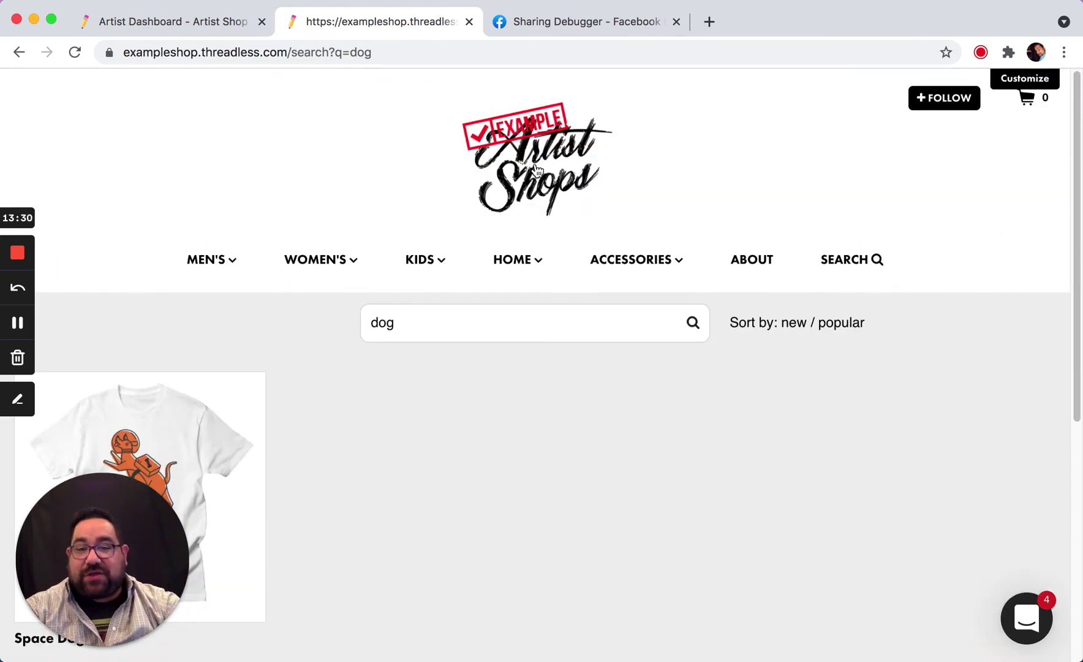
pyautogui.scroll(-5, 216, 401)
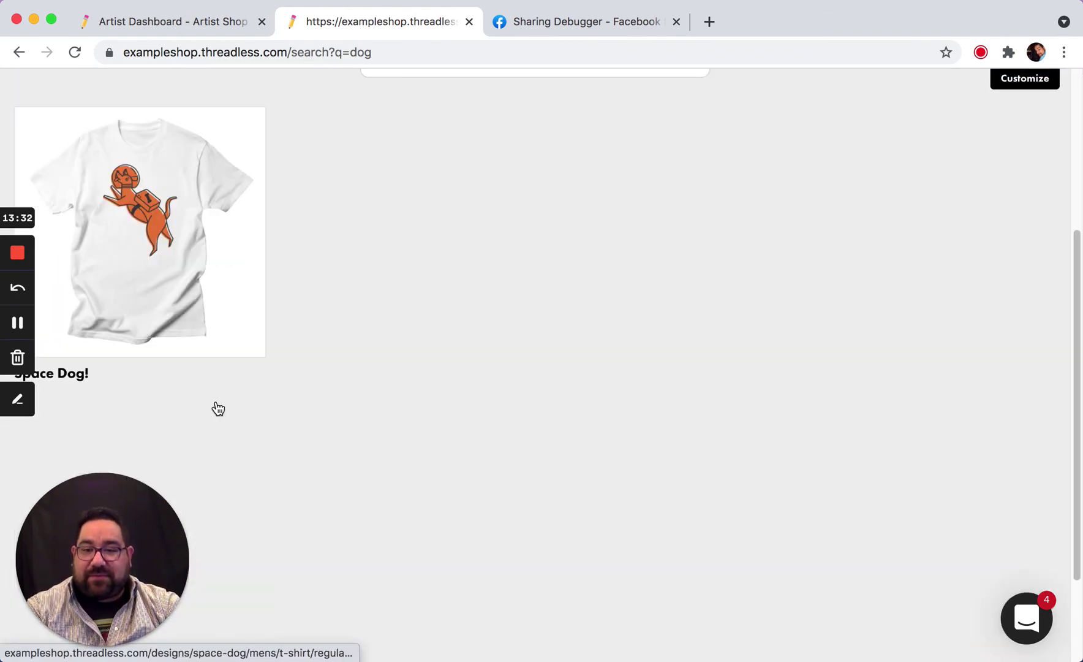
pyautogui.click(183, 306)
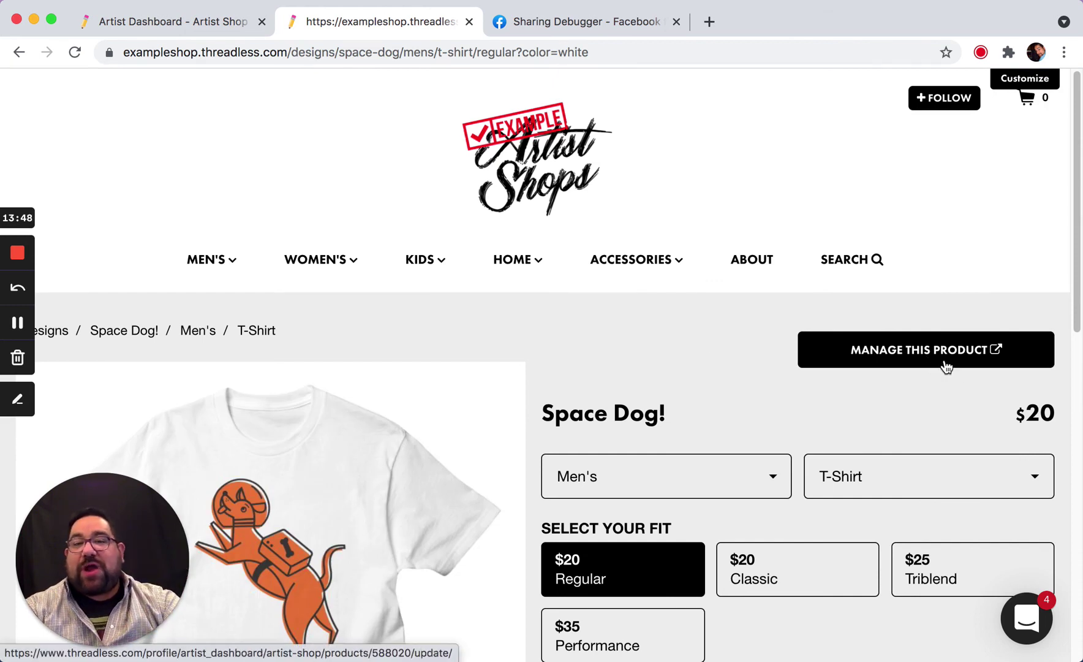
# - Return to the Artist Shop settings in the Artist Dashboard and save them
pyautogui.click(219, 30)
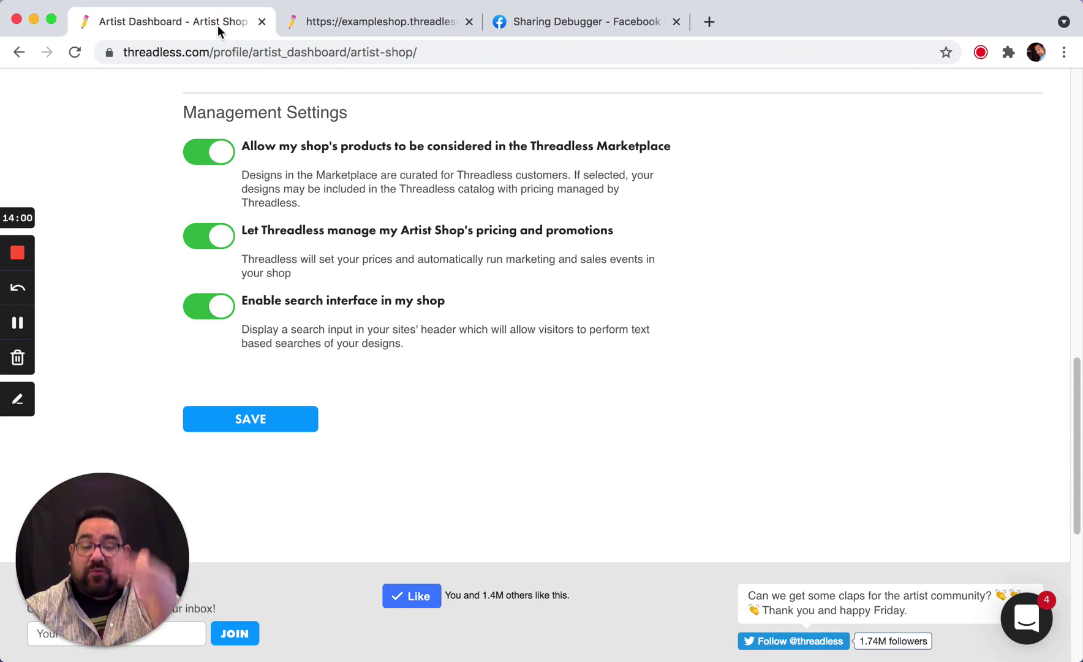
pyautogui.click(289, 422)
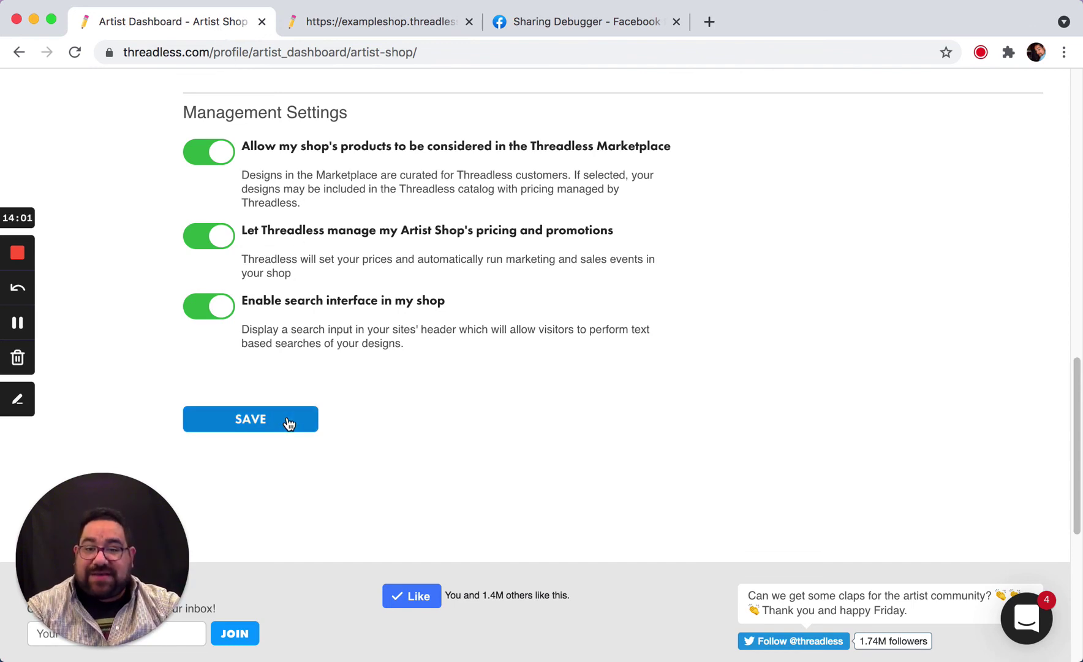